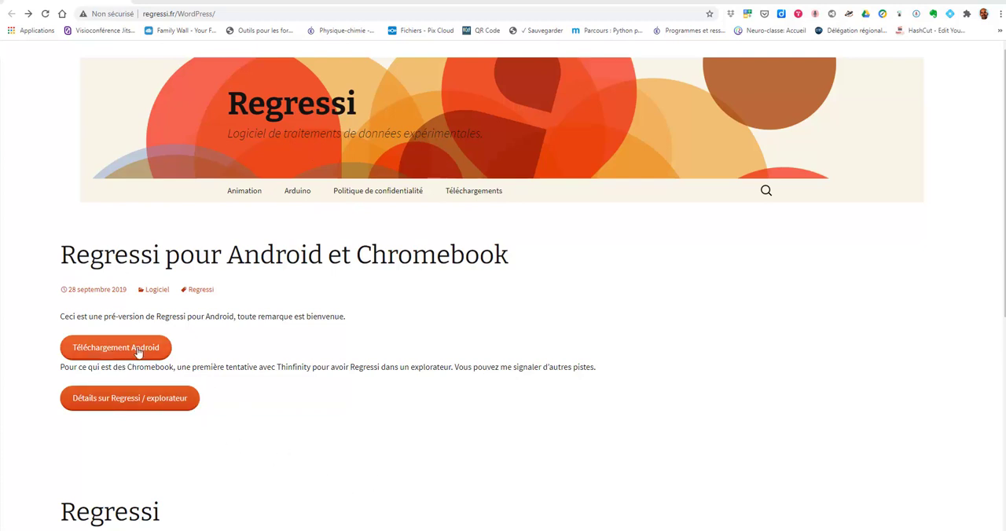
- Open the downloads page of the Regressi site and look through the list of available software versions
left_click(477, 195)
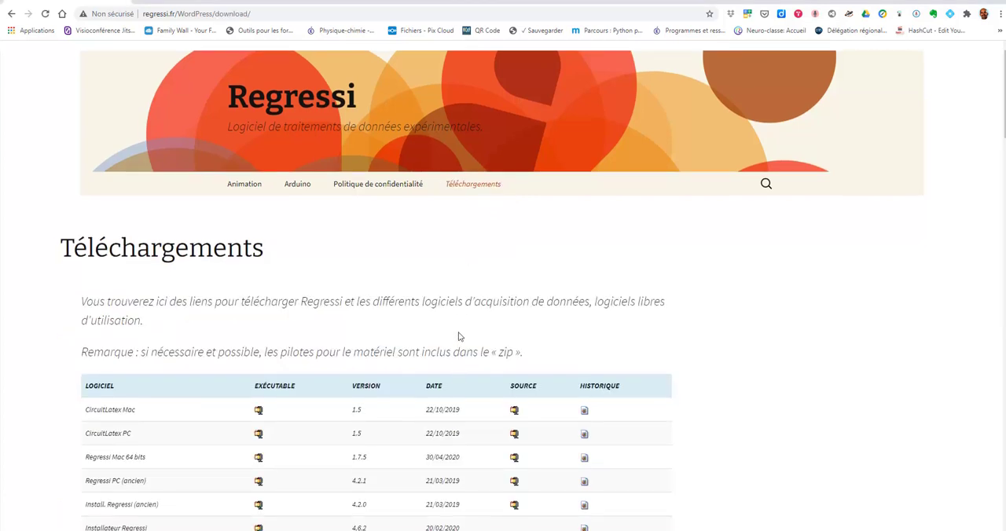
scroll(441, 385, "down", 2)
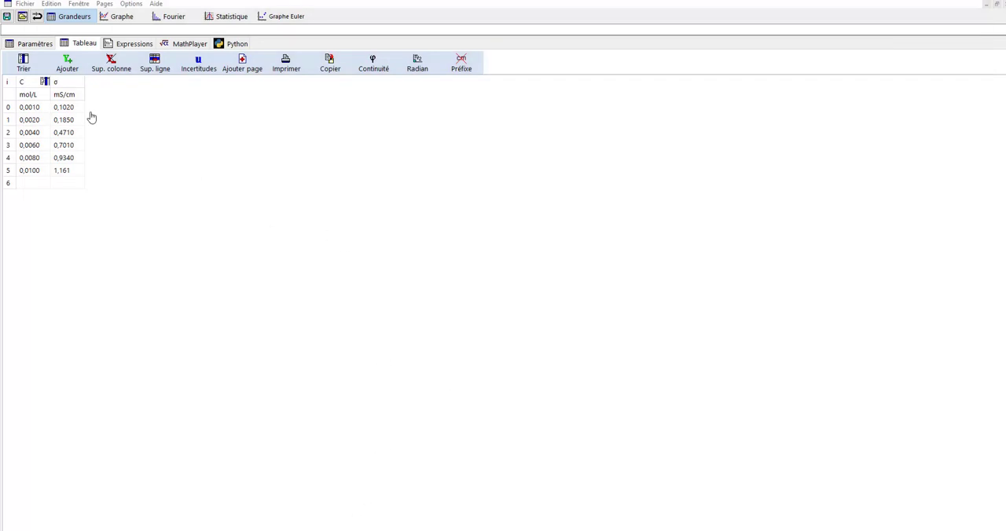
left_click(25, 3)
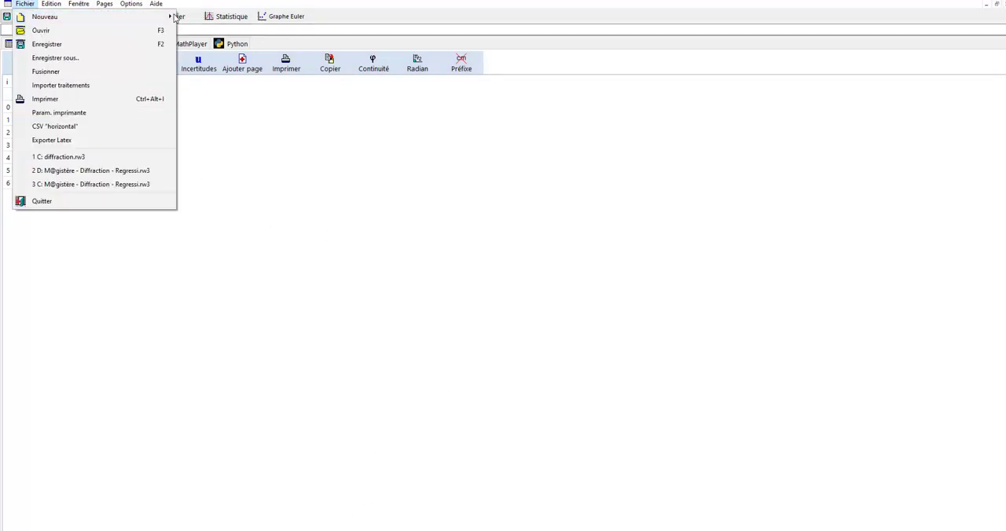
mouse_move(164, 18)
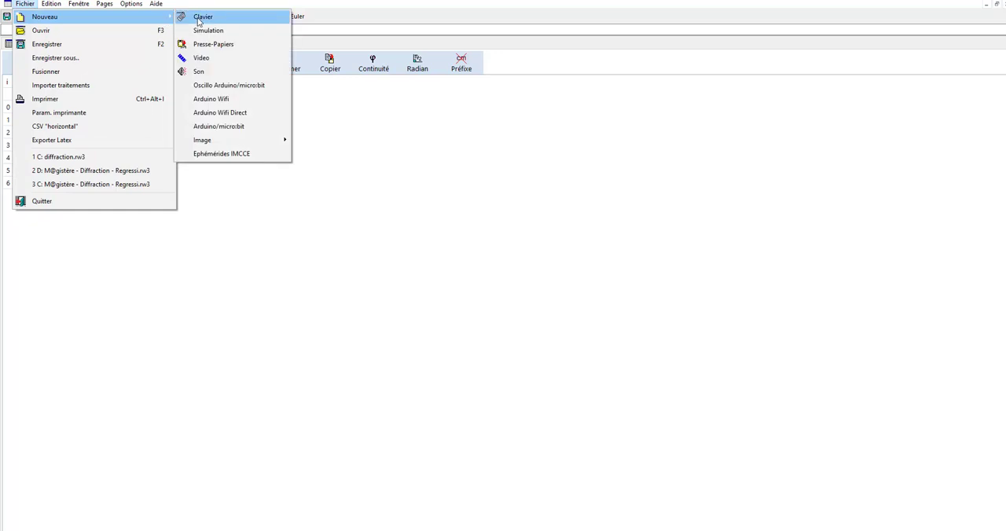
left_click(409, 292)
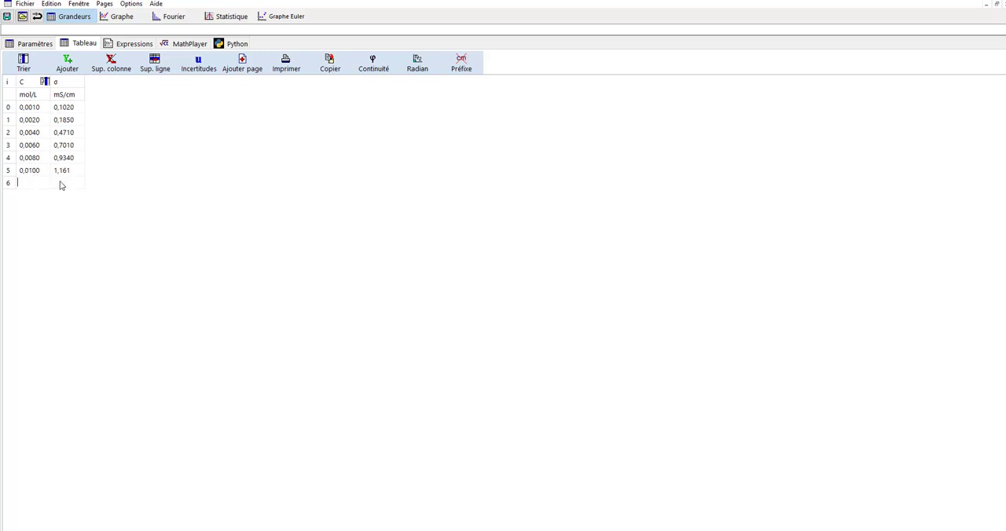
- Display the graph of σ against C and set the line thickness to 3 in its coordinate settings
left_click(121, 18)
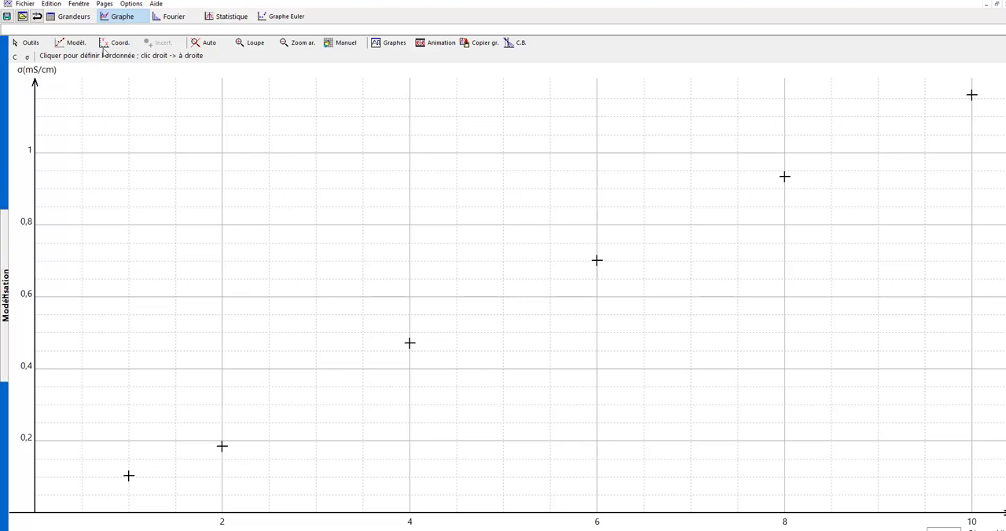
left_click(117, 43)
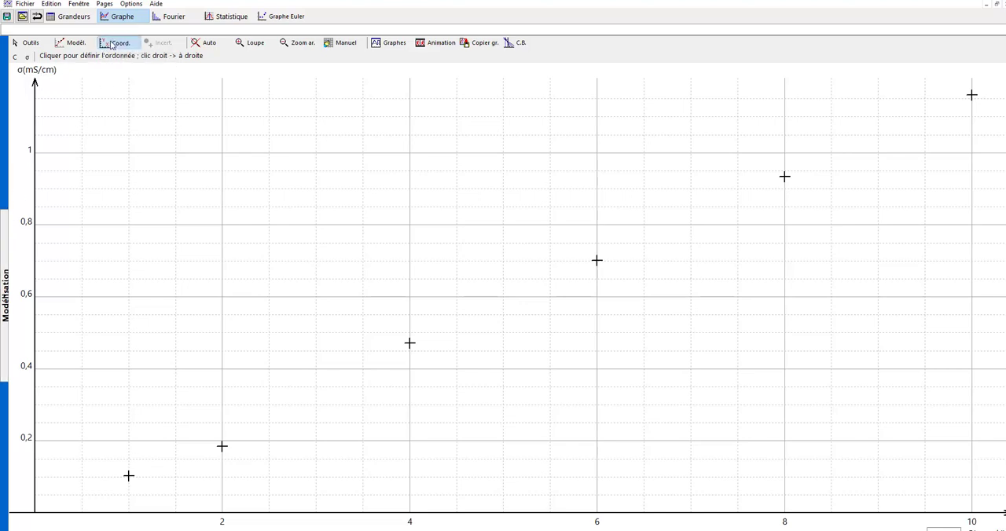
left_click(382, 184)
left_click(381, 185)
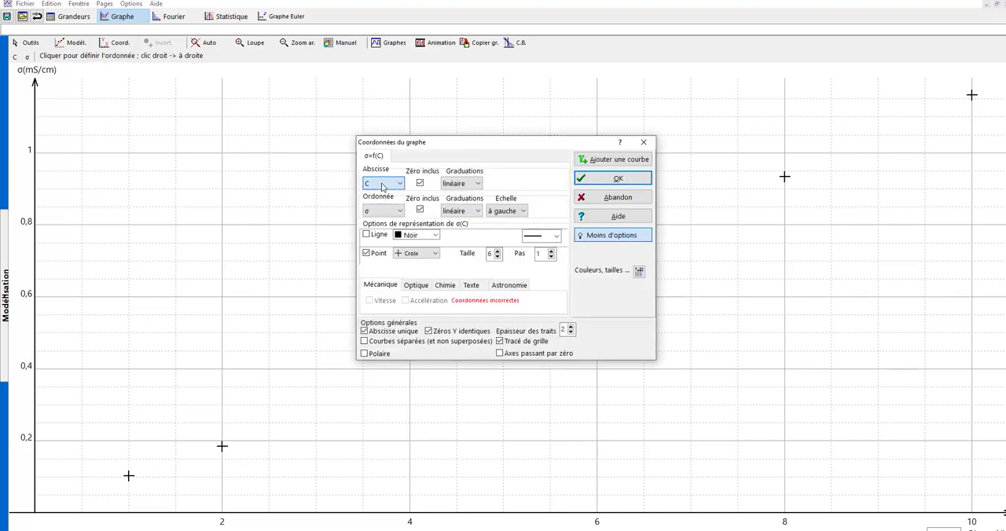
left_click(380, 211)
left_click(380, 213)
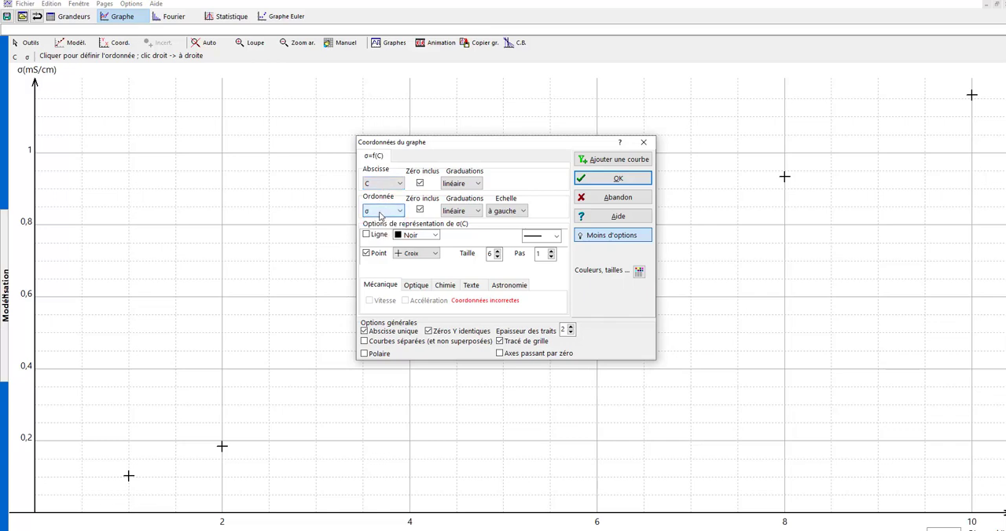
left_click(572, 326)
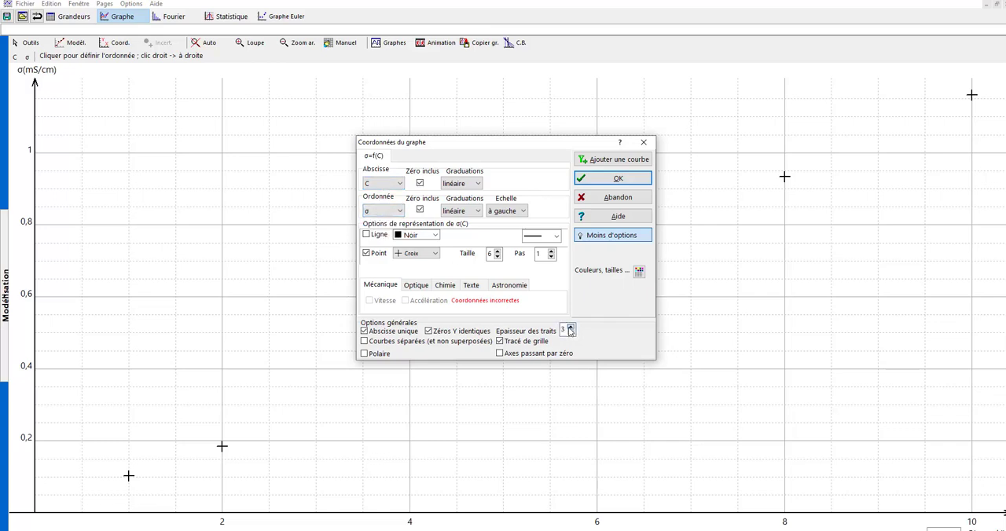
left_click(618, 181)
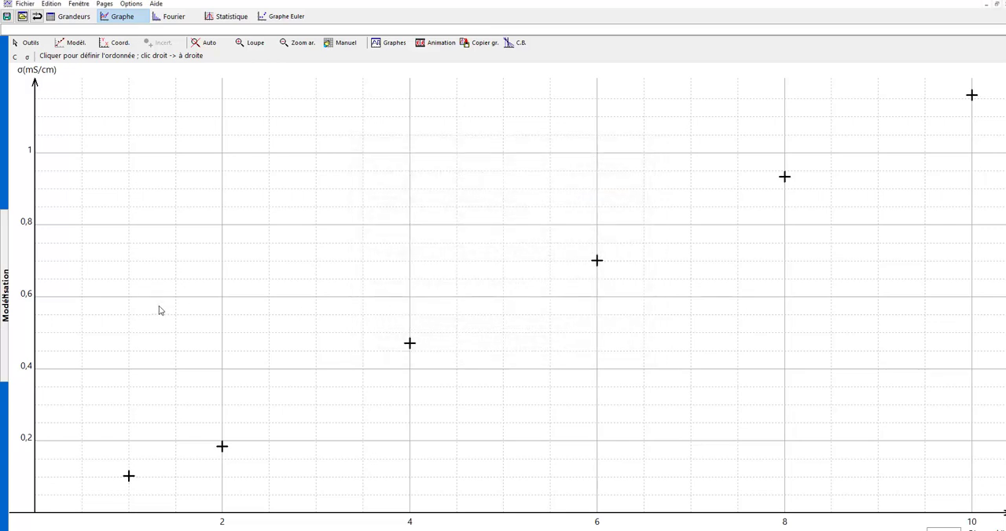
- Fit the linear model σ=a*C to the data points, adjust its parameter, and hide the modelling area
left_click(7, 307)
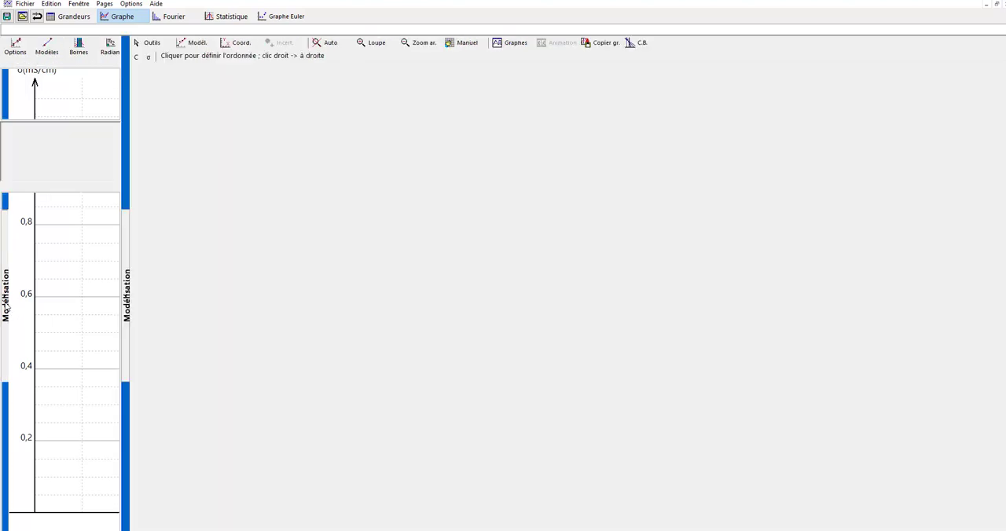
left_click(47, 47)
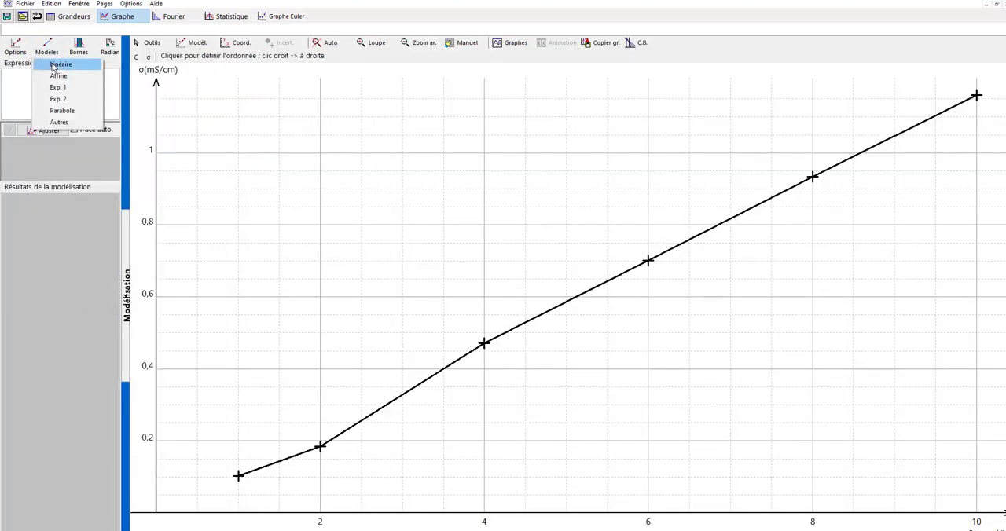
left_click(54, 65)
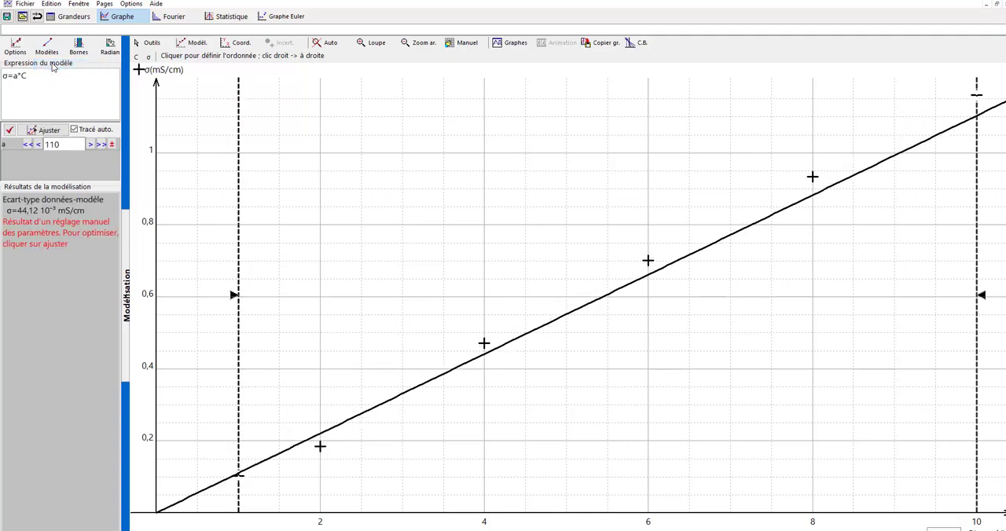
left_click(53, 131)
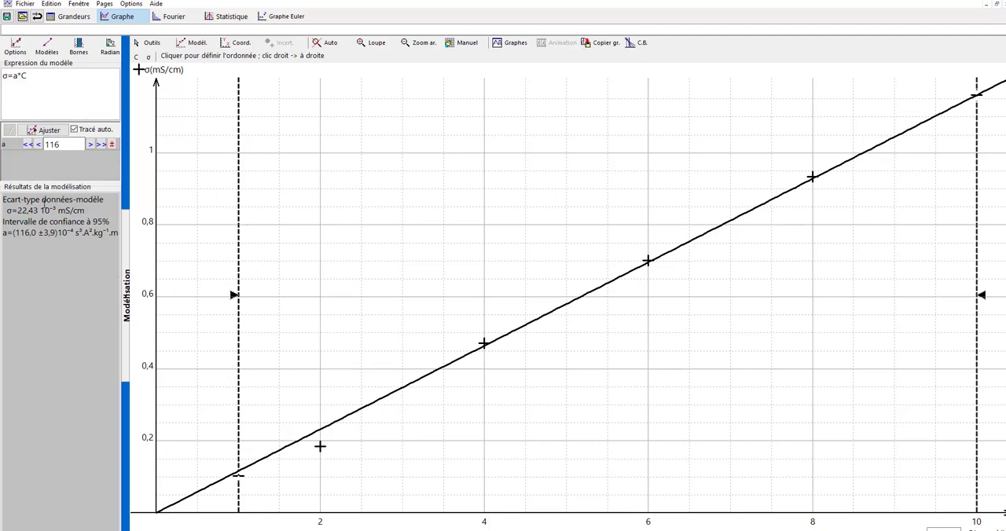
left_click(16, 76)
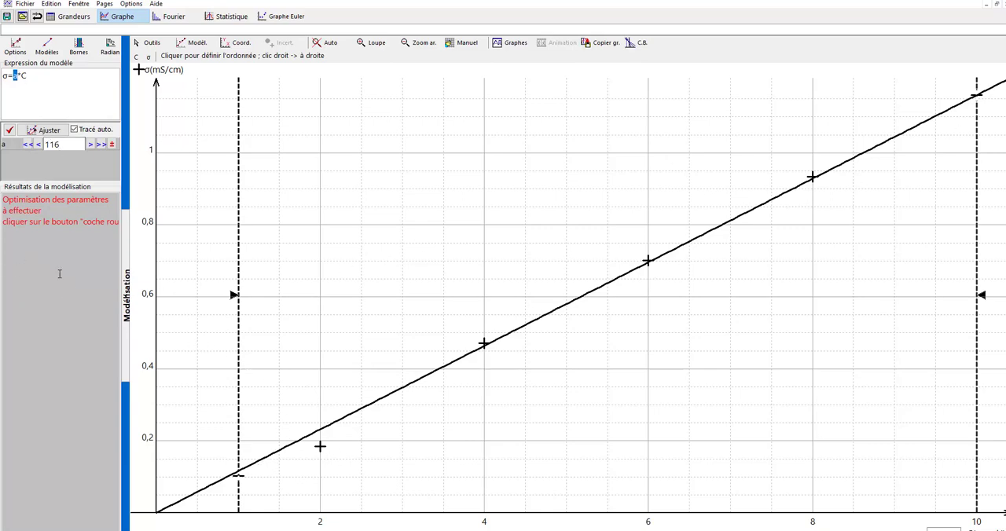
left_click(125, 307)
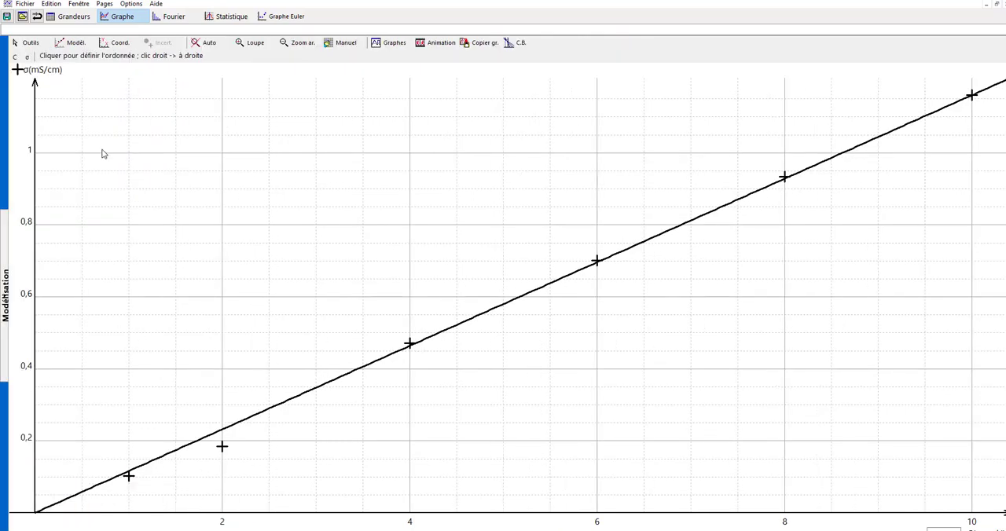
- Mark the fitted line at about C = 4,907 mmol/L with the free crosshair, then return to the standard pointer
left_click(30, 43)
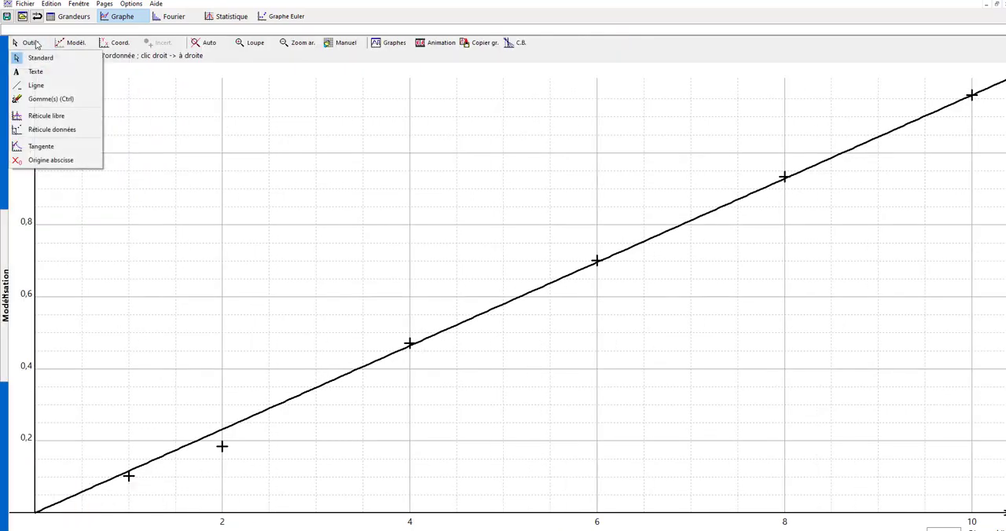
left_click(48, 116)
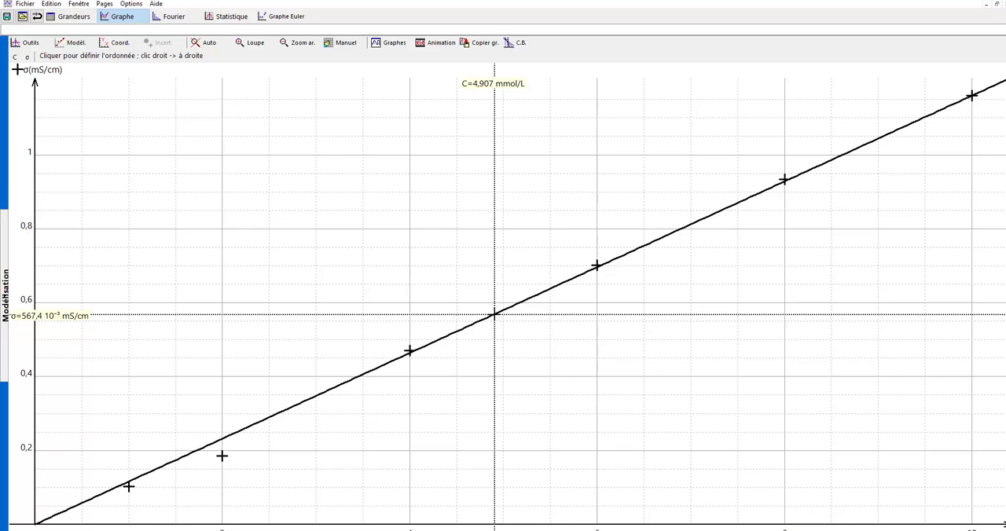
left_click(494, 315)
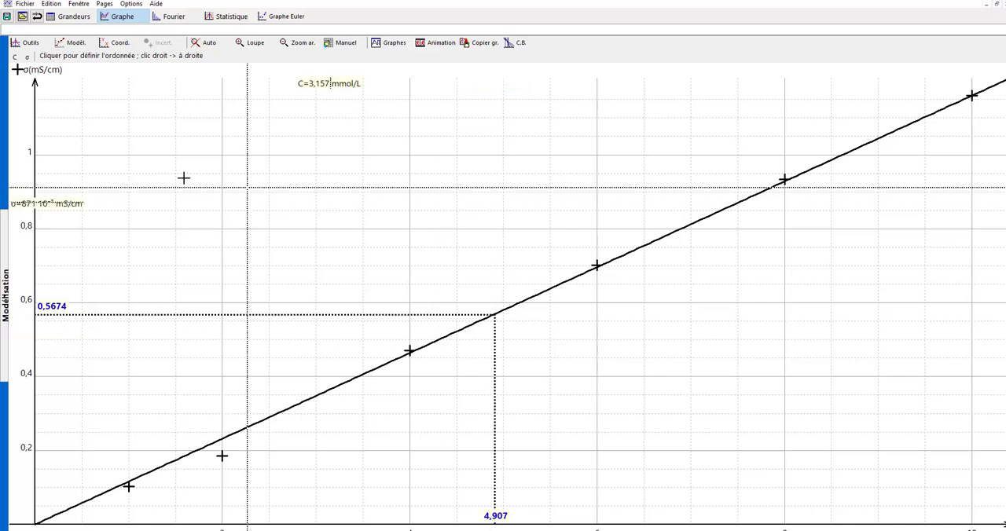
left_click(28, 43)
left_click(37, 61)
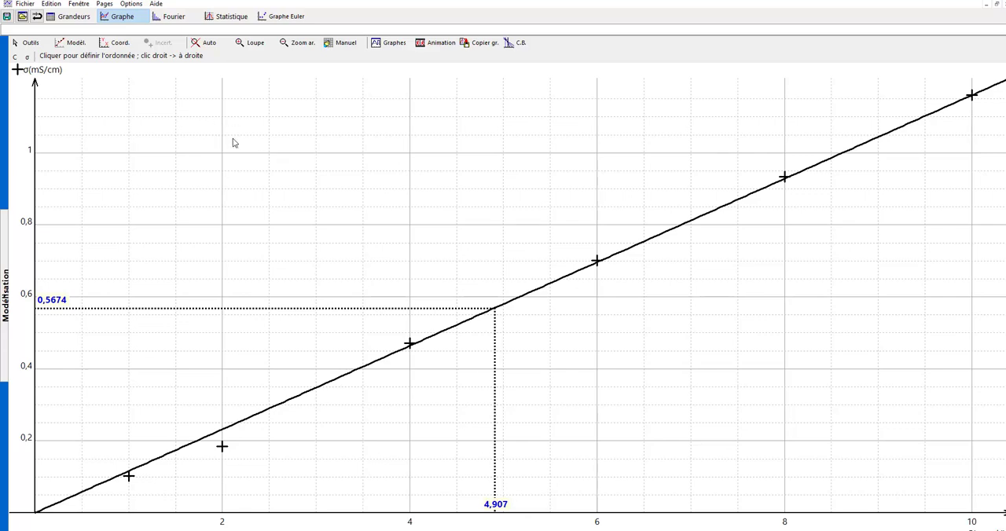
- Add the text "Courbe d'étalonnage" as a title on the graph and place it above the curve near C = 4 to 5
left_click(31, 43)
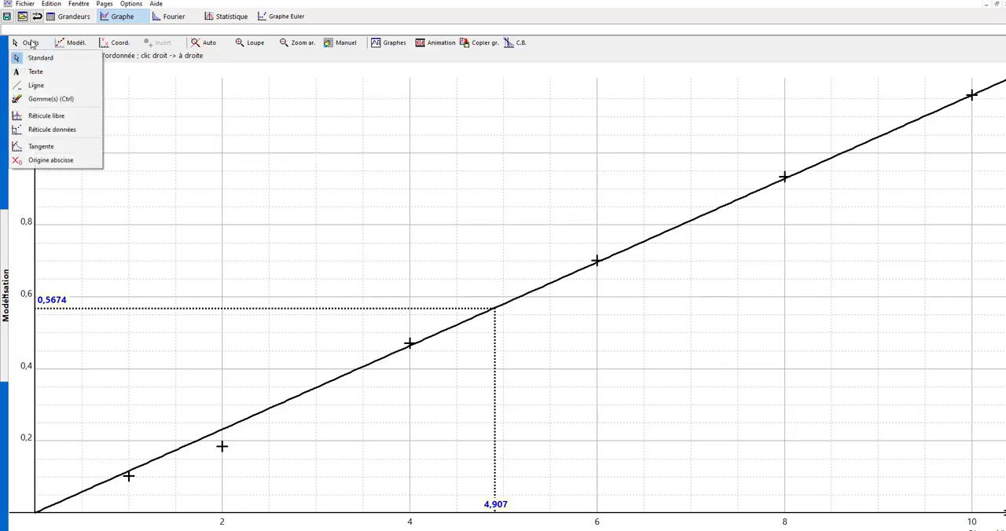
left_click(36, 71)
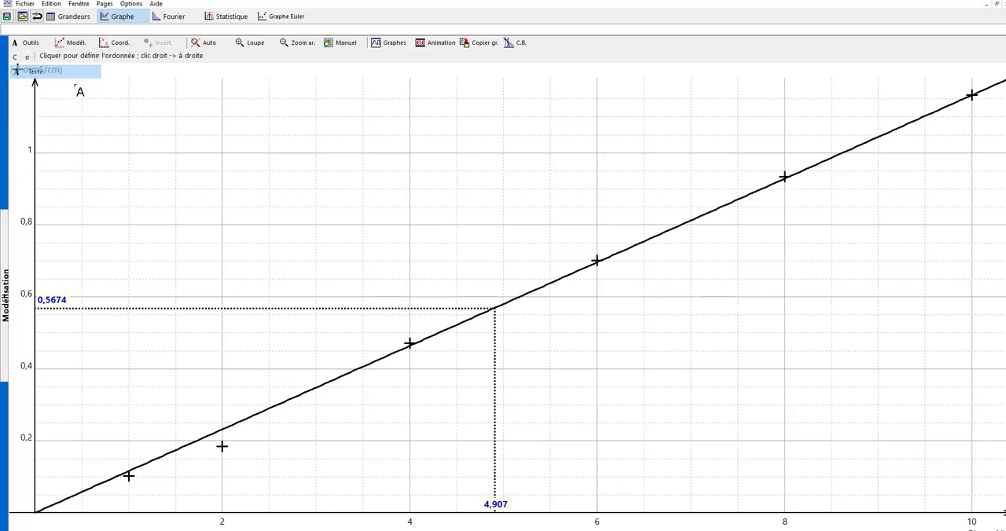
left_click(260, 133)
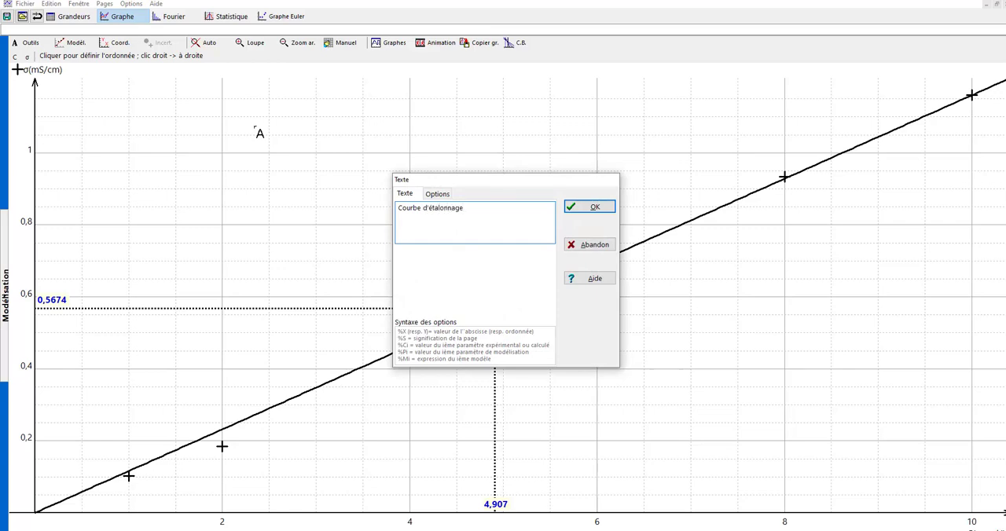
left_click(600, 209)
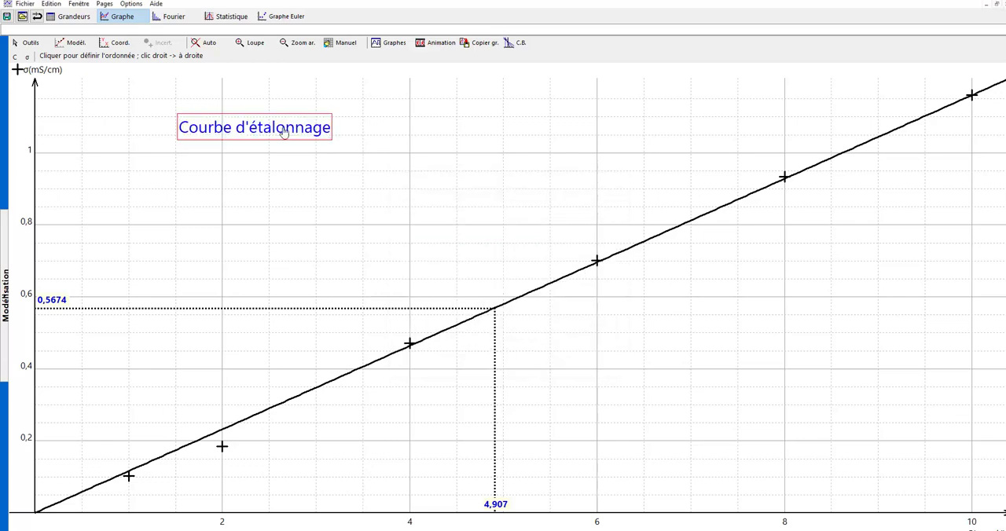
left_click_drag(285, 133, 457, 135)
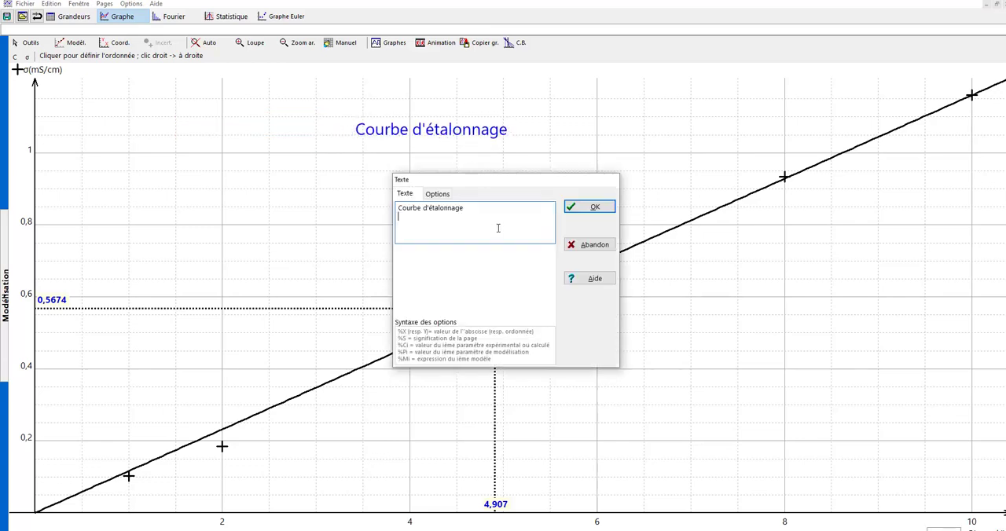
- Increase the text size of the "Courbe d'étalonnage" title
left_click(438, 194)
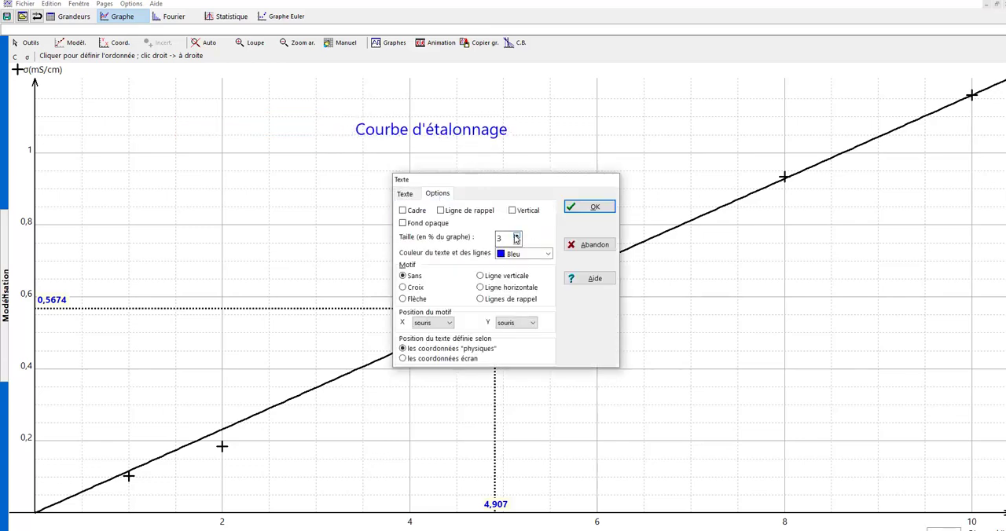
left_click(516, 236)
left_click(517, 236)
left_click(581, 206)
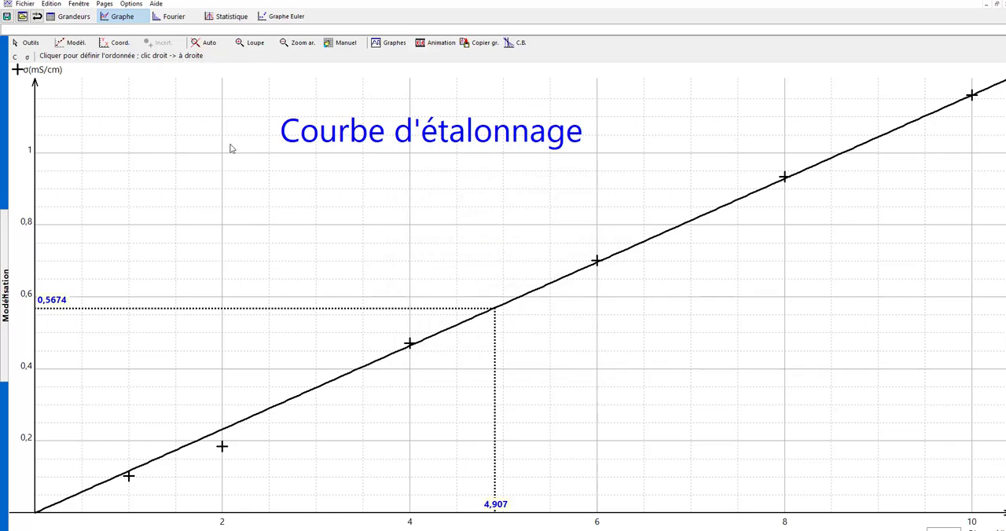
- Draw a slanted annotation line from beside the 4,907 label up to about C = 6 on the graph
left_click(28, 43)
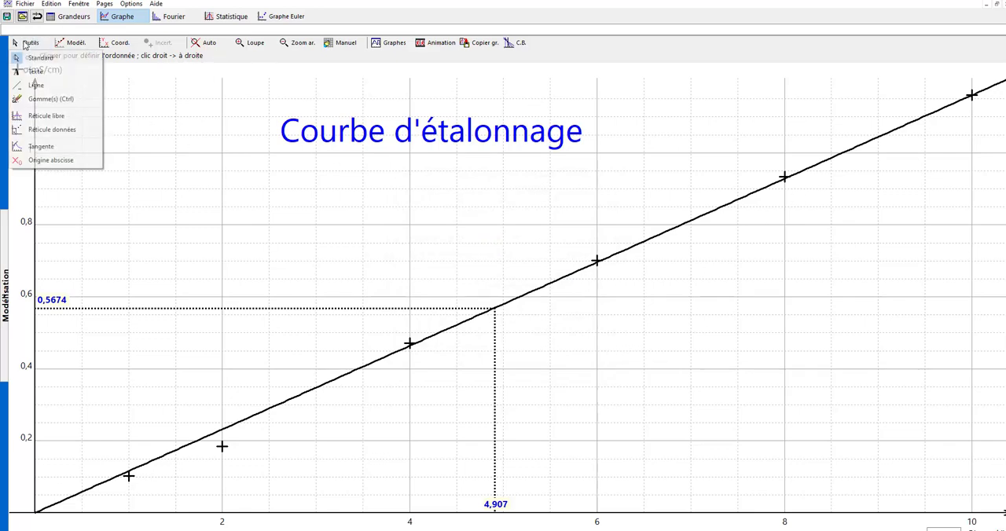
left_click(37, 85)
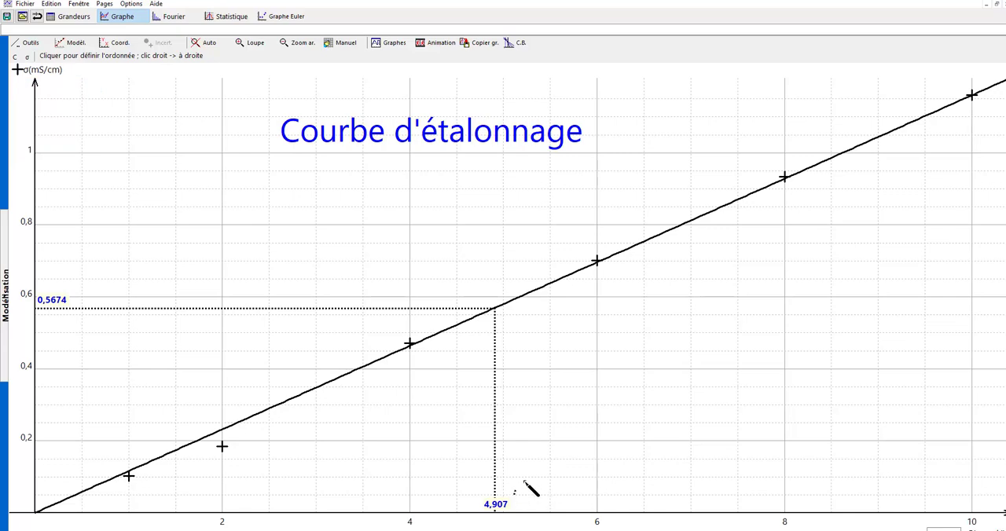
left_click_drag(532, 490, 603, 414)
- Add the text "Concentration de la solution S'" and position it just above the upper end of the annotation line
left_click(28, 43)
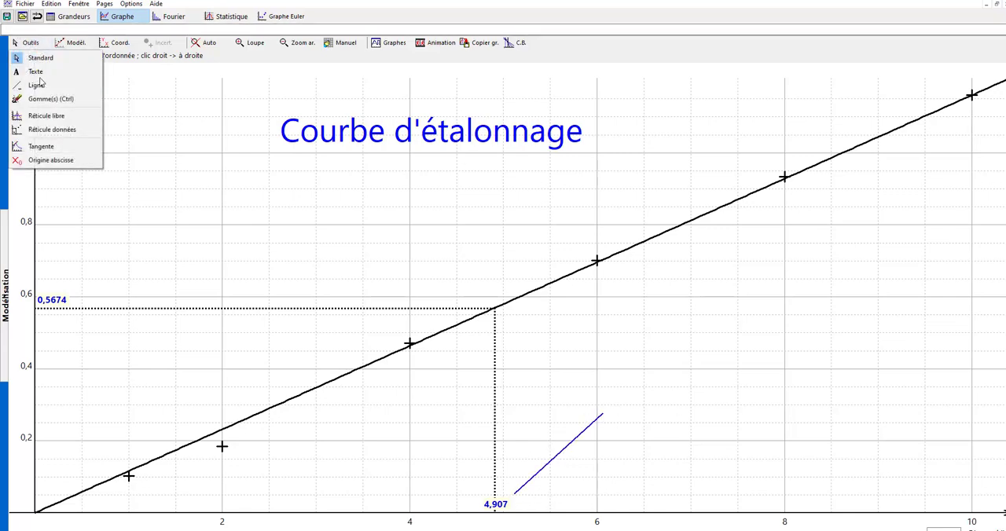
left_click(36, 71)
left_click(621, 394)
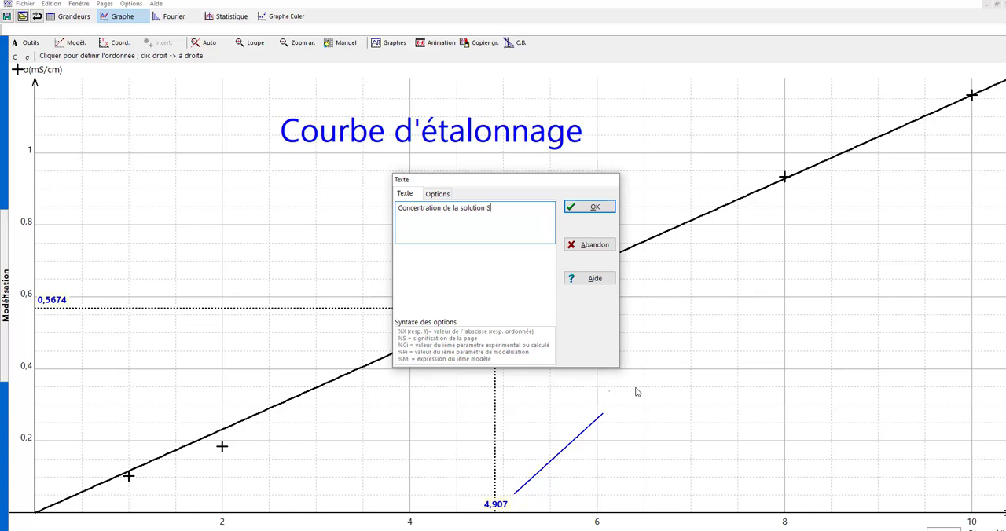
left_click(591, 207)
left_click_drag(643, 383, 659, 387)
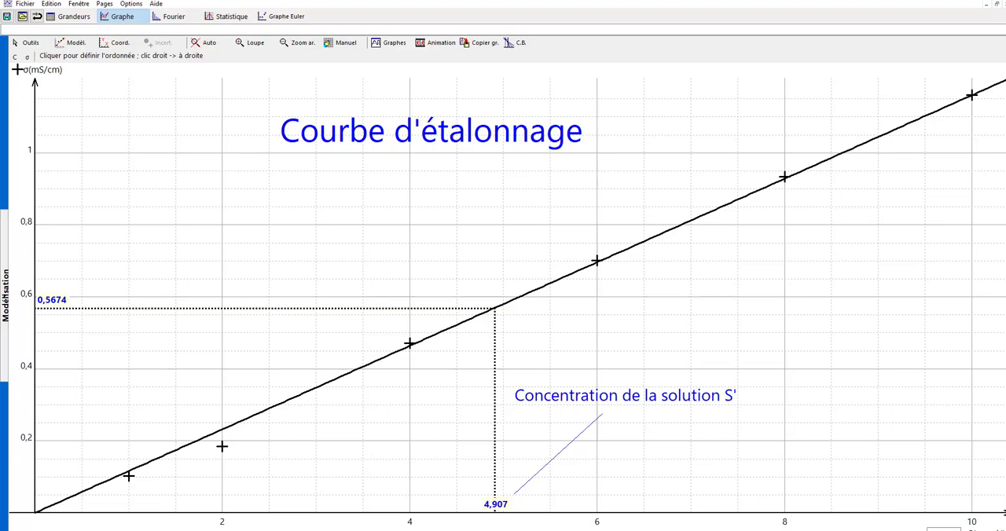